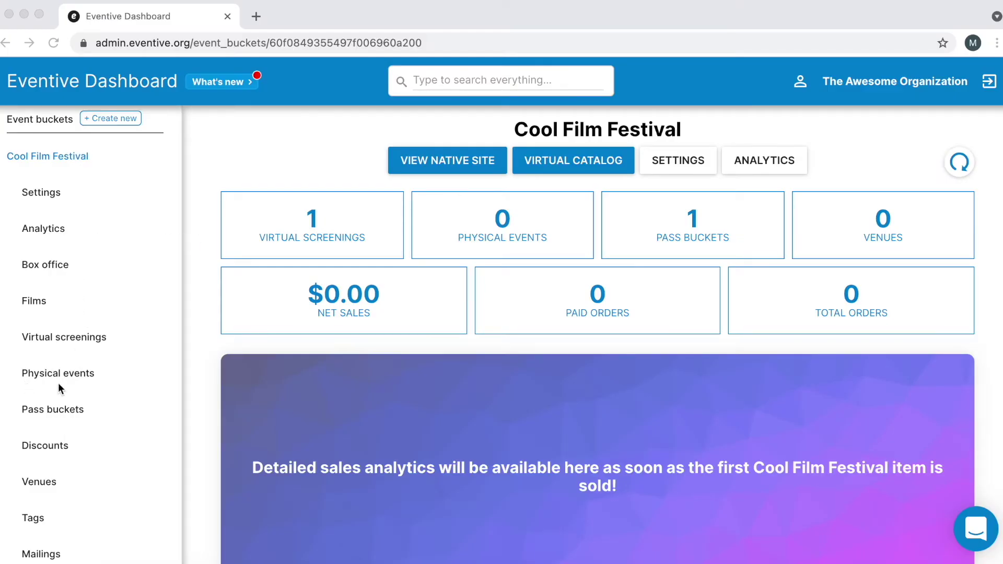
# Create a new physical event for the Cool Film Festival and make it a film showing
pyautogui.click(41, 375)
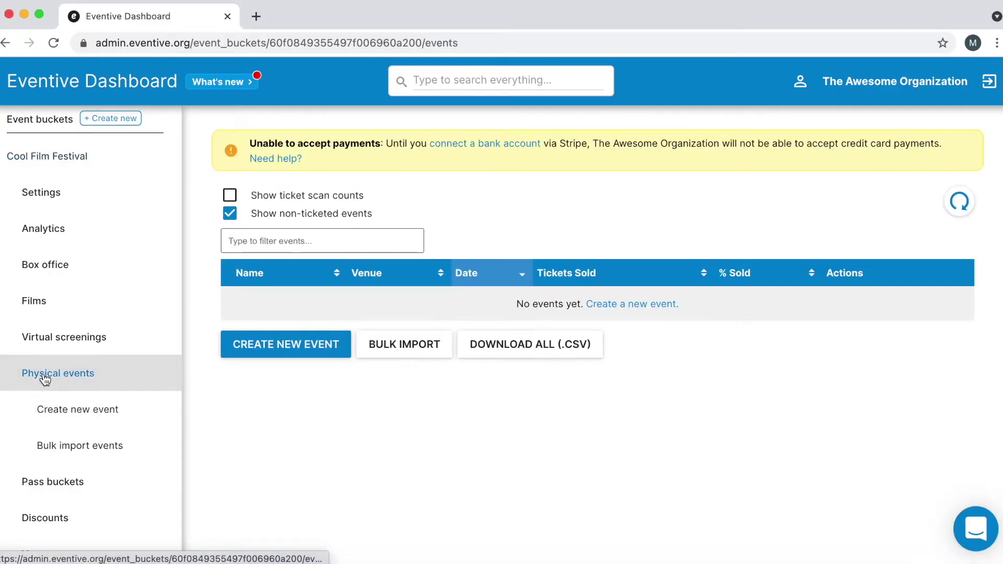
pyautogui.click(299, 347)
pyautogui.scroll(-2, 299, 349)
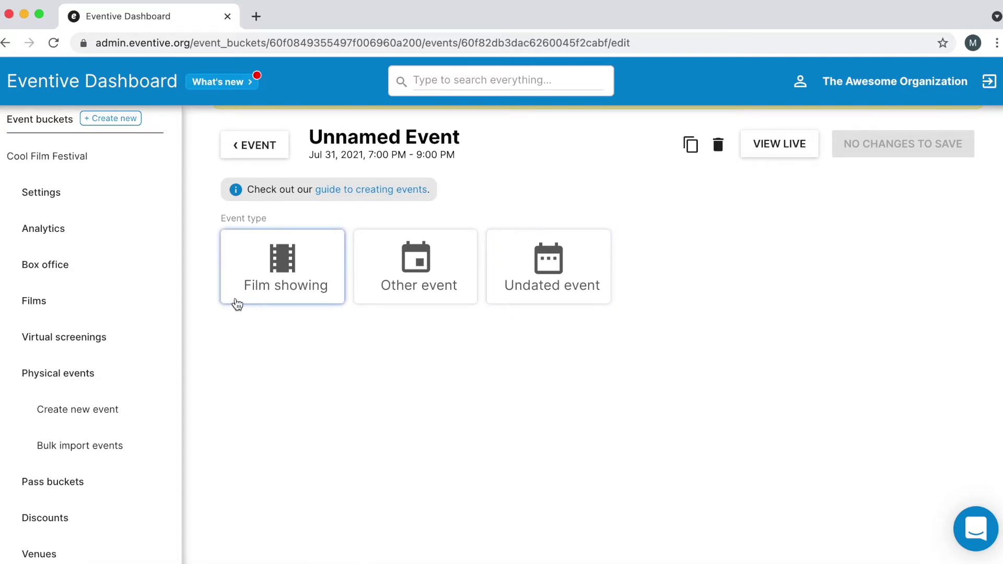
pyautogui.click(289, 300)
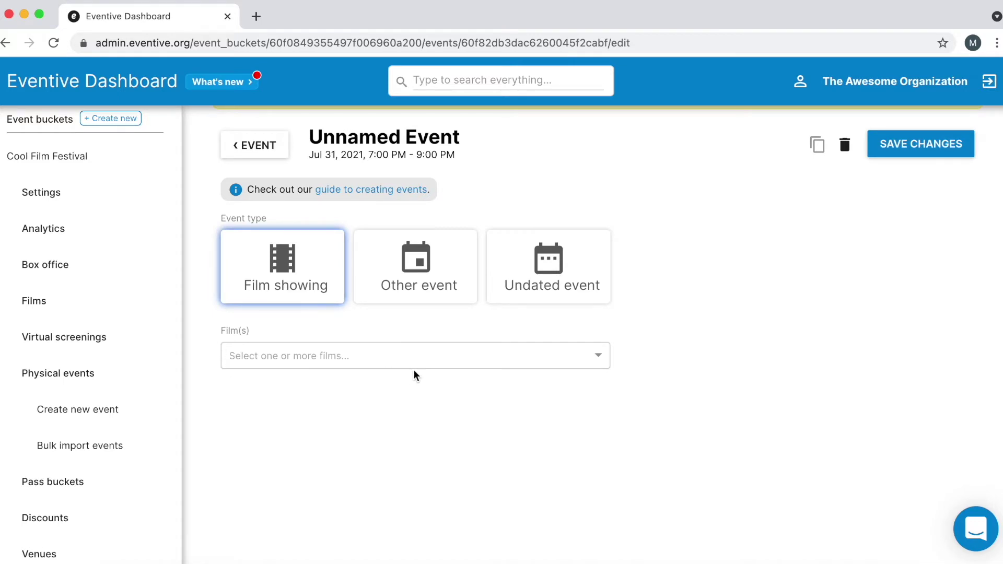
# Choose Cool Movie as the event's film, so the event is named Cool Movie
pyautogui.click(328, 357)
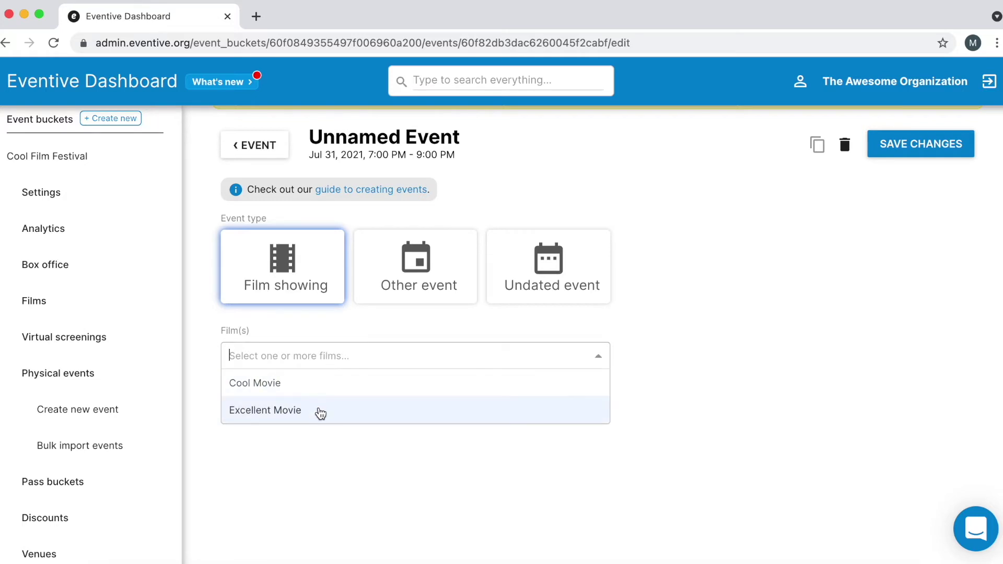
pyautogui.click(318, 387)
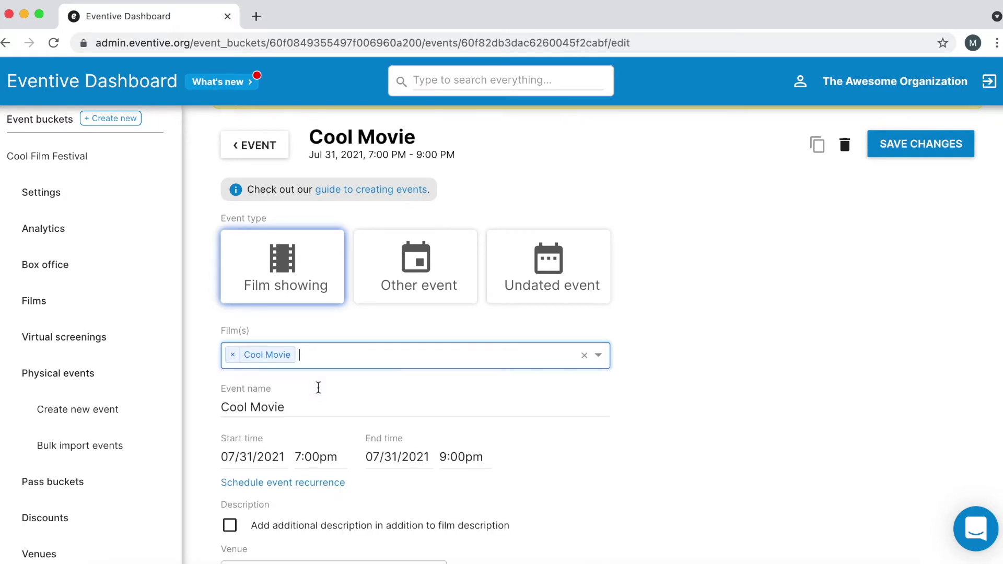
pyautogui.scroll(-3, 214, 384)
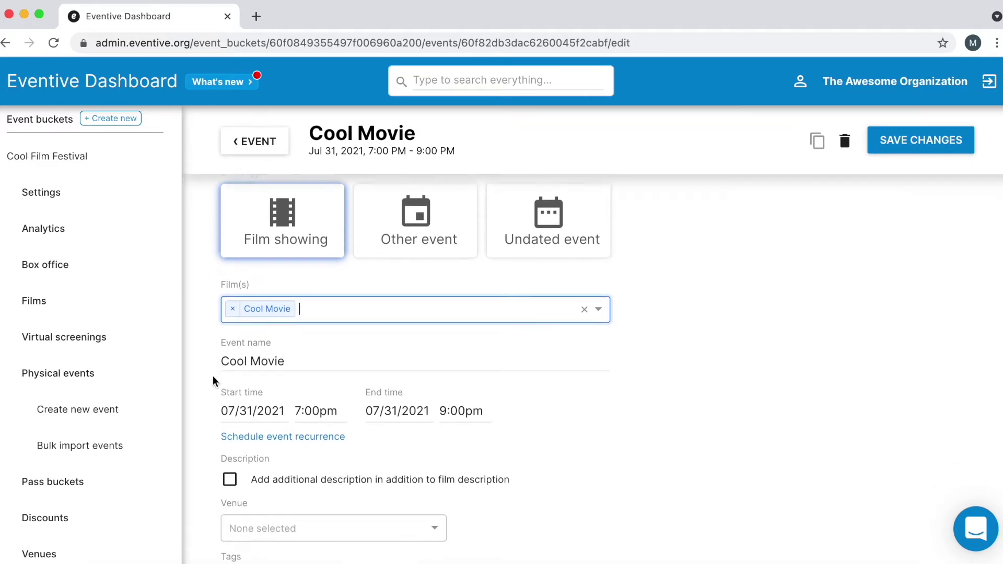
pyautogui.scroll(-1, 206, 349)
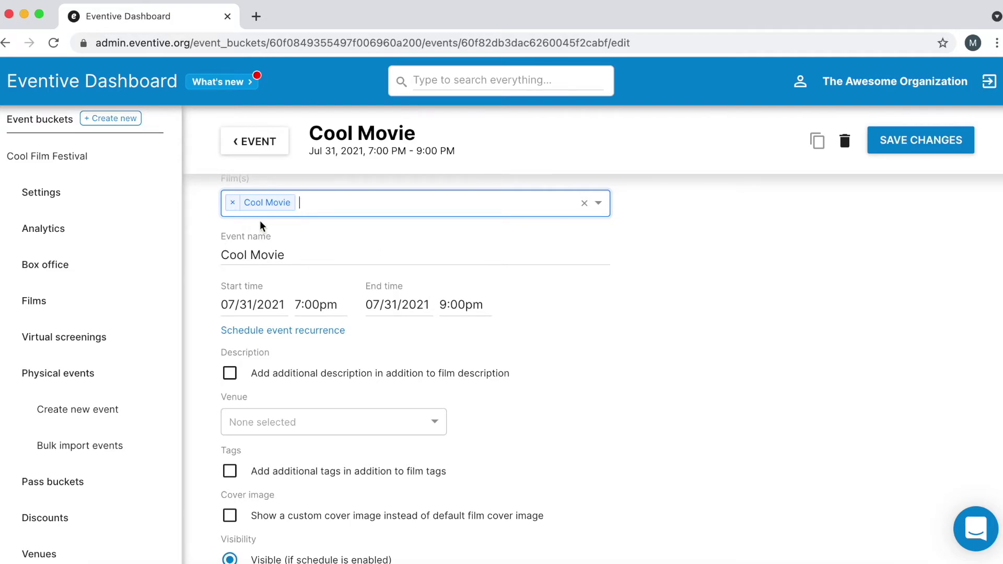
pyautogui.click(315, 255)
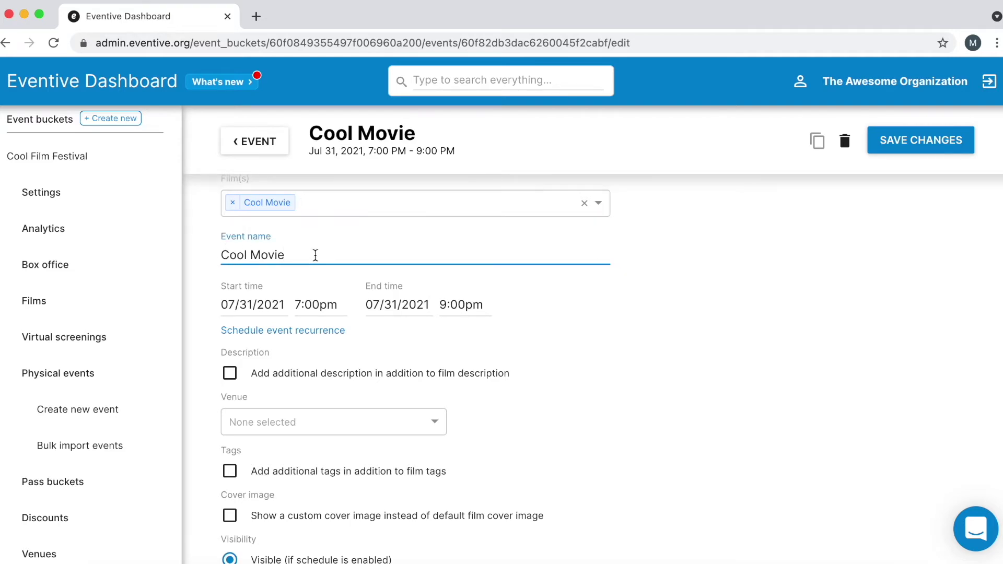
# Rename the event to 'Cool Movie Showing', leaving the Jul 31 date and recurrence unchanged
pyautogui.write('Showing')
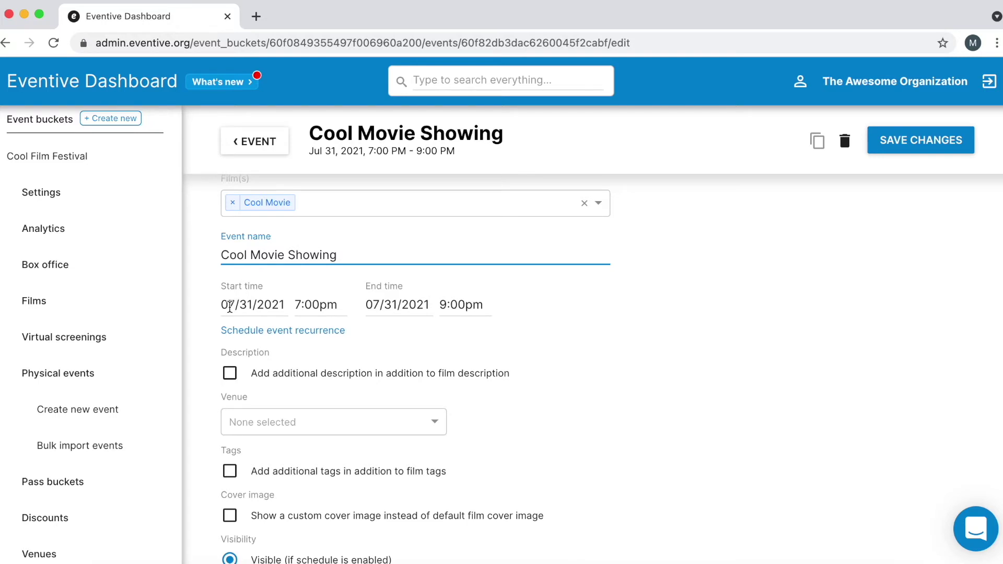
pyautogui.click(247, 305)
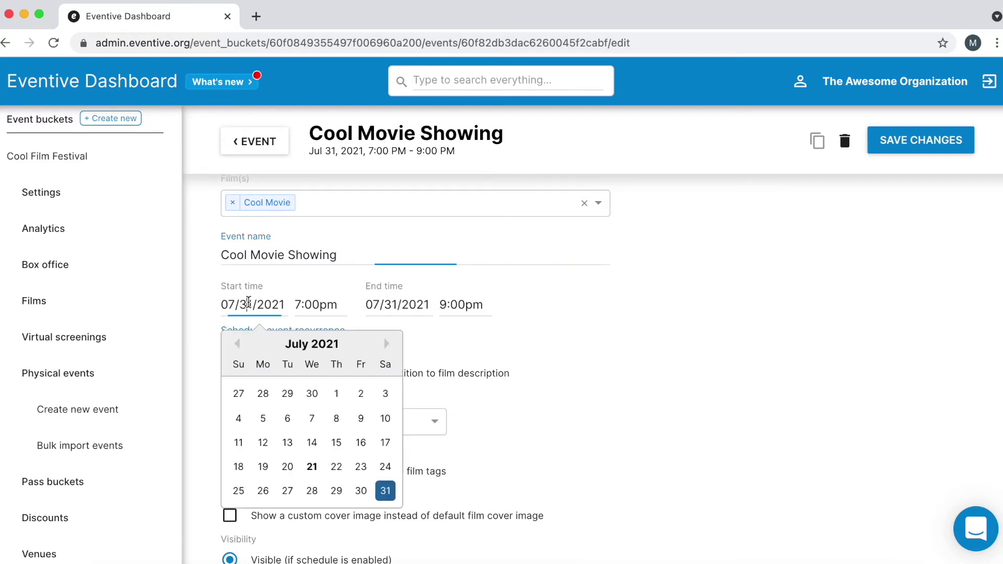
pyautogui.click(202, 308)
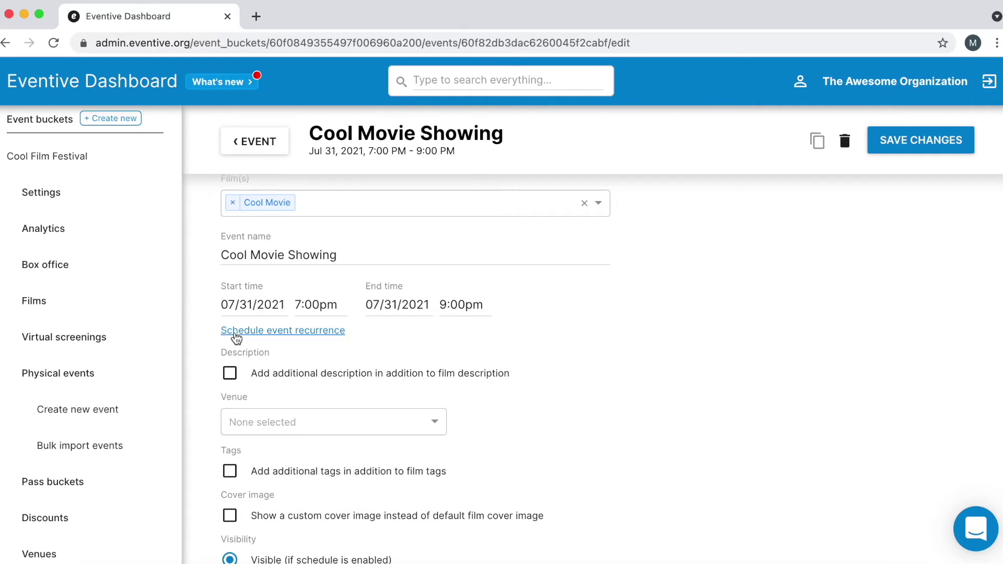
pyautogui.click(339, 337)
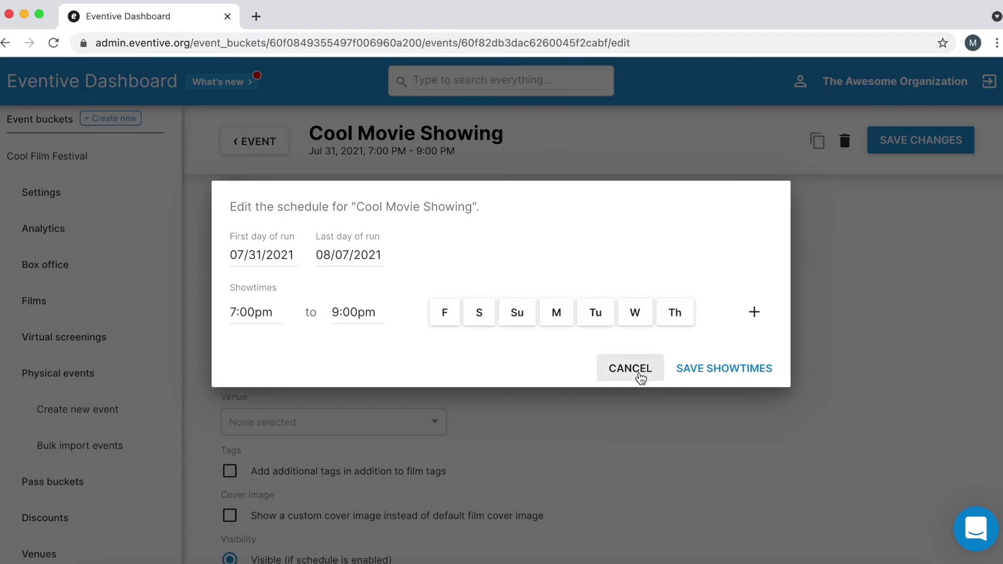
pyautogui.click(641, 377)
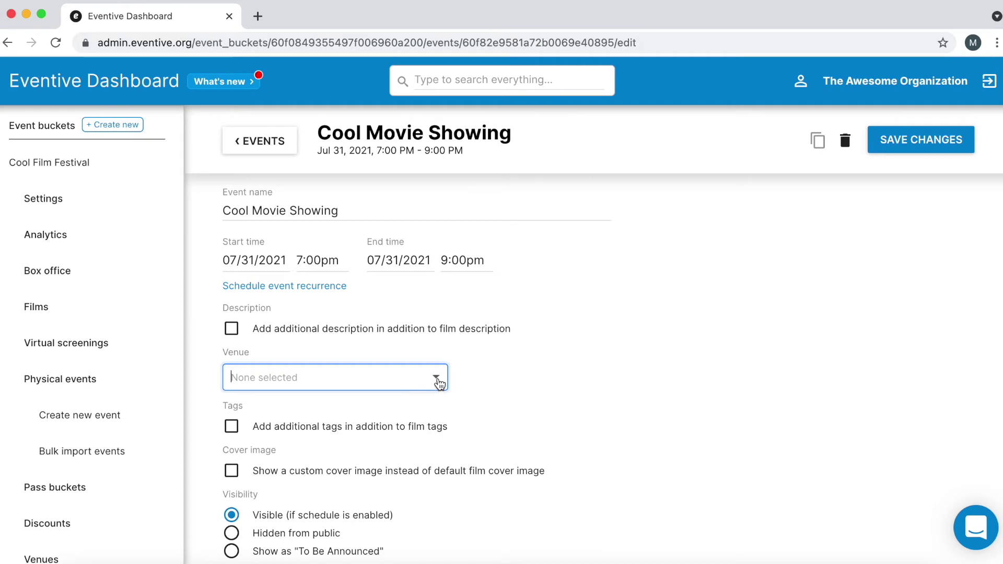
# Set the venue to Awesome Venue and enable additional event tags beyond film tags
pyautogui.click(438, 379)
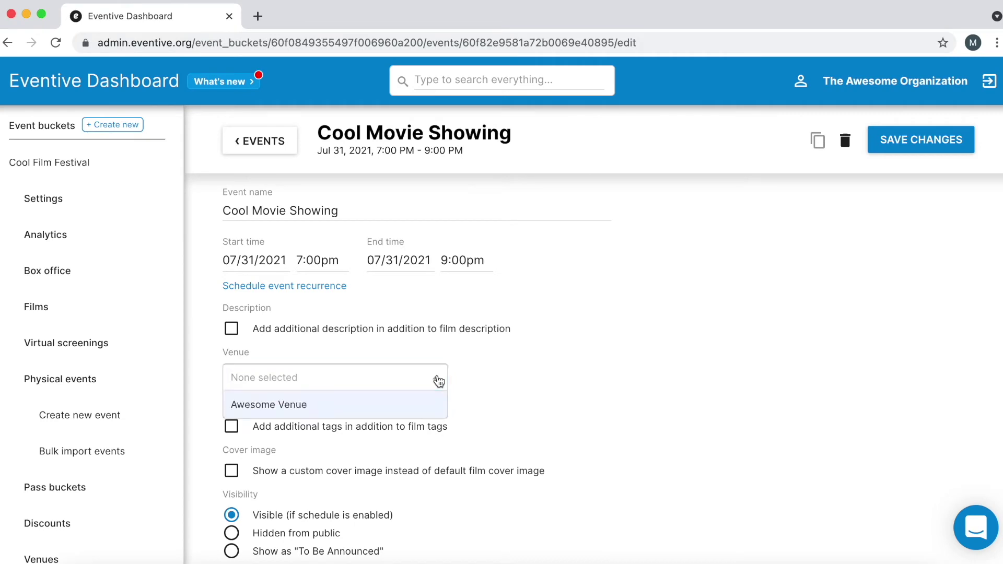
pyautogui.click(352, 405)
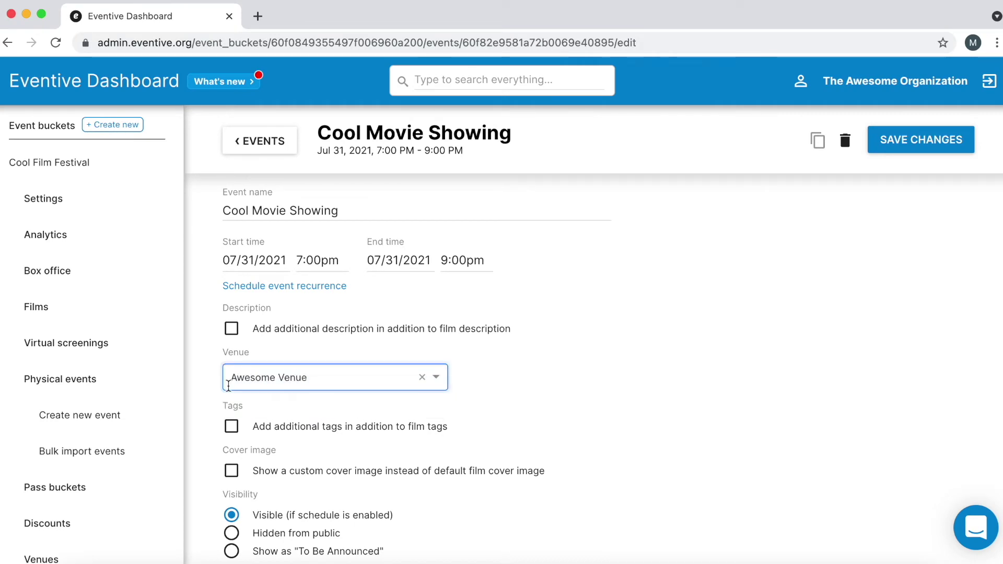
pyautogui.scroll(-3, 97, 400)
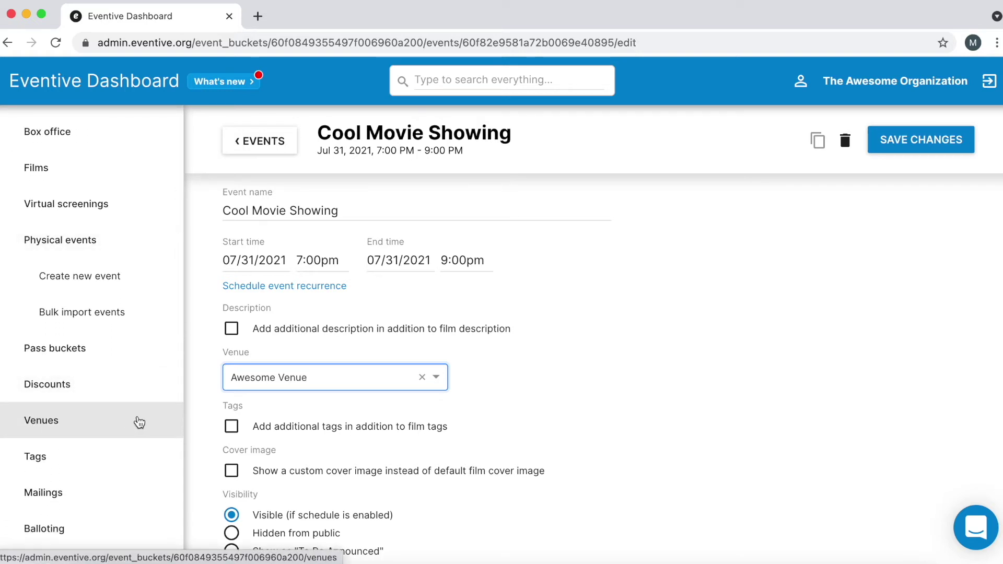
pyautogui.scroll(-1, 209, 395)
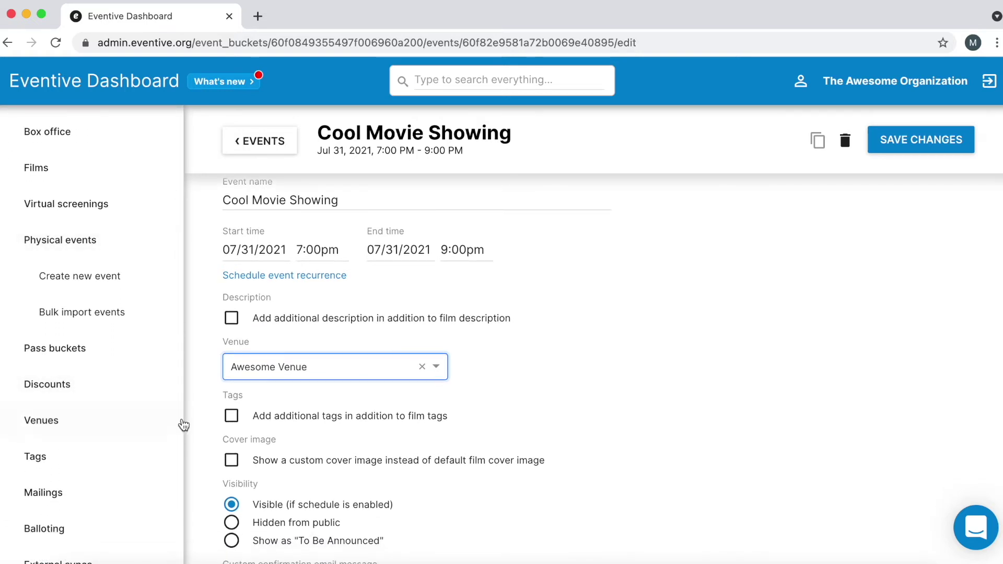
pyautogui.click(231, 418)
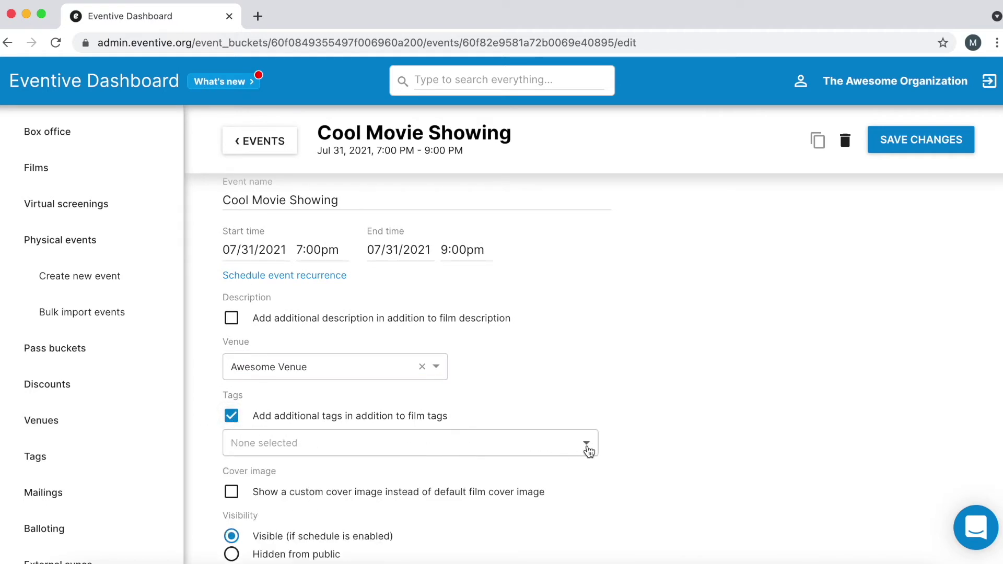
# Add the Documentary tag to the event, leaving visibility as Visible (if schedule is enabled)
pyautogui.click(587, 447)
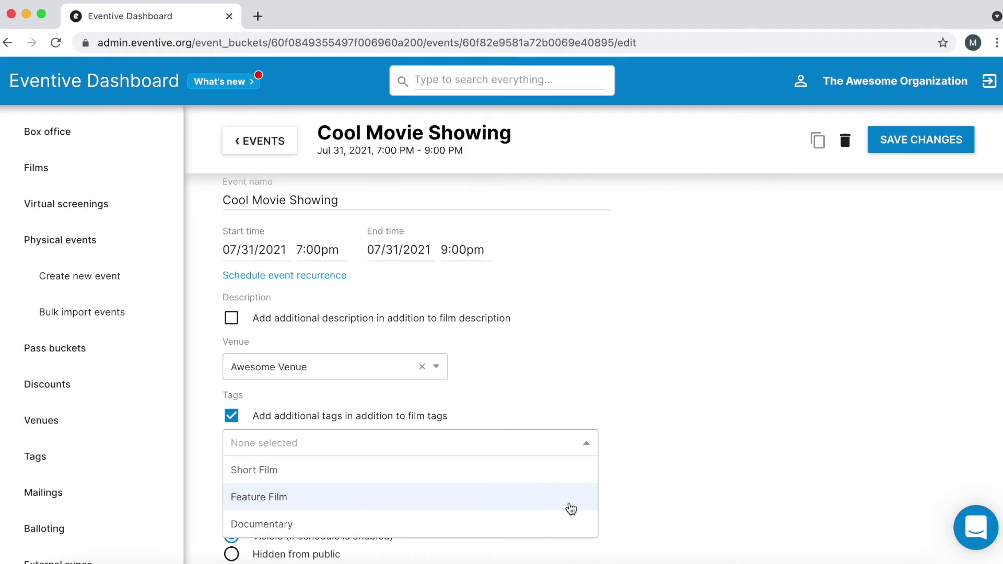
pyautogui.click(569, 520)
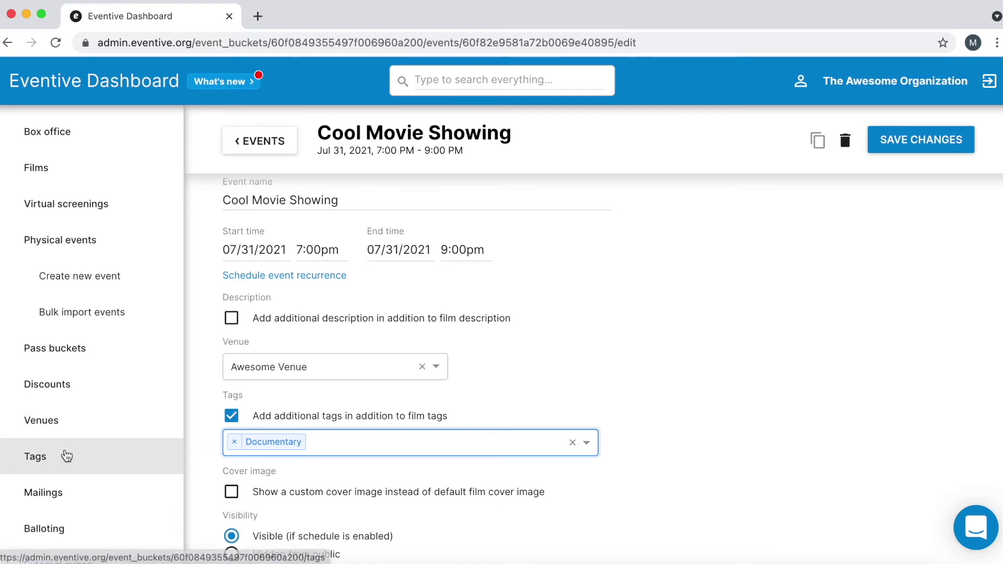
pyautogui.scroll(-4, 214, 441)
pyautogui.scroll(-2, 215, 441)
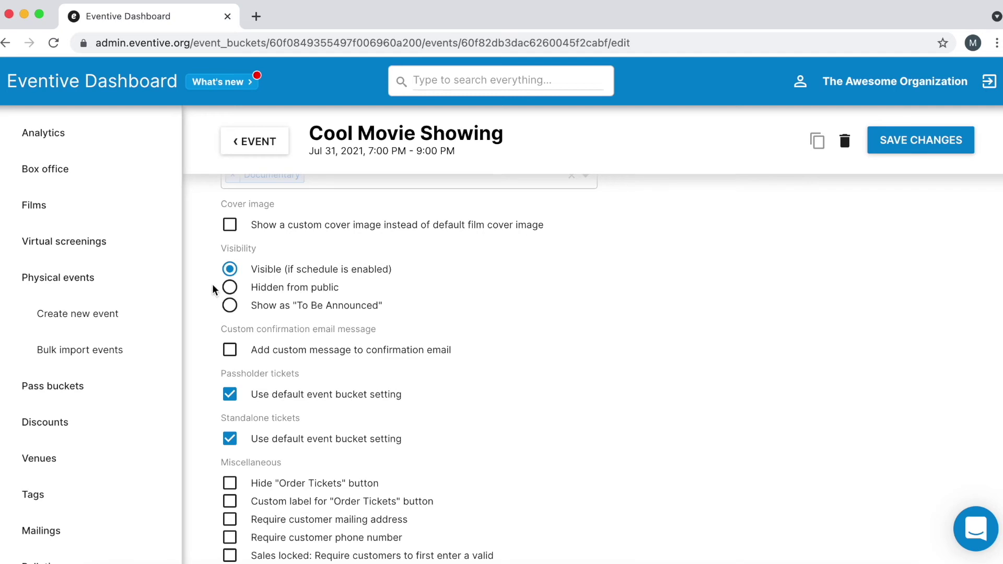
pyautogui.scroll(-2, 214, 287)
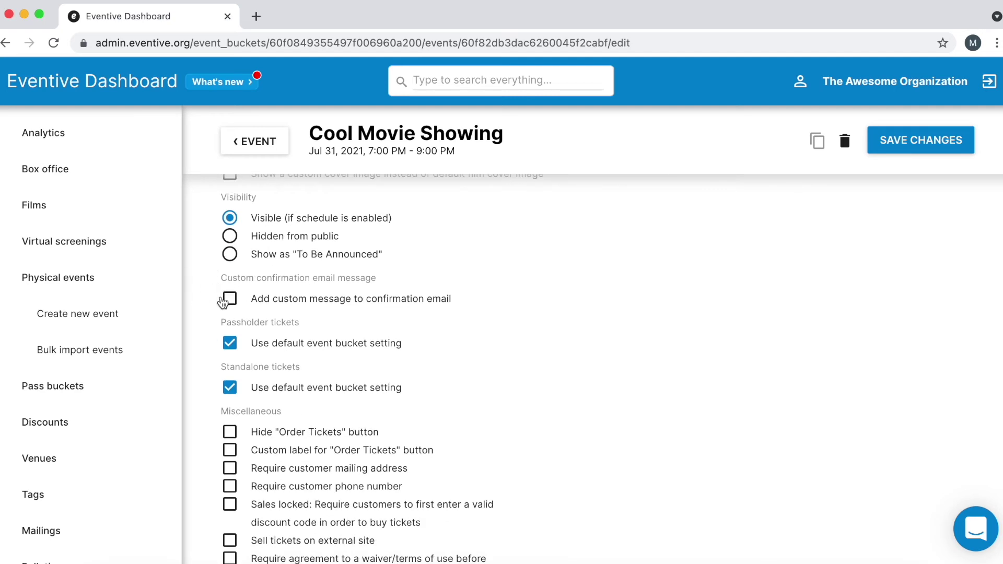
# Add the confirmation email message 'Custom message goes here!'
pyautogui.click(231, 300)
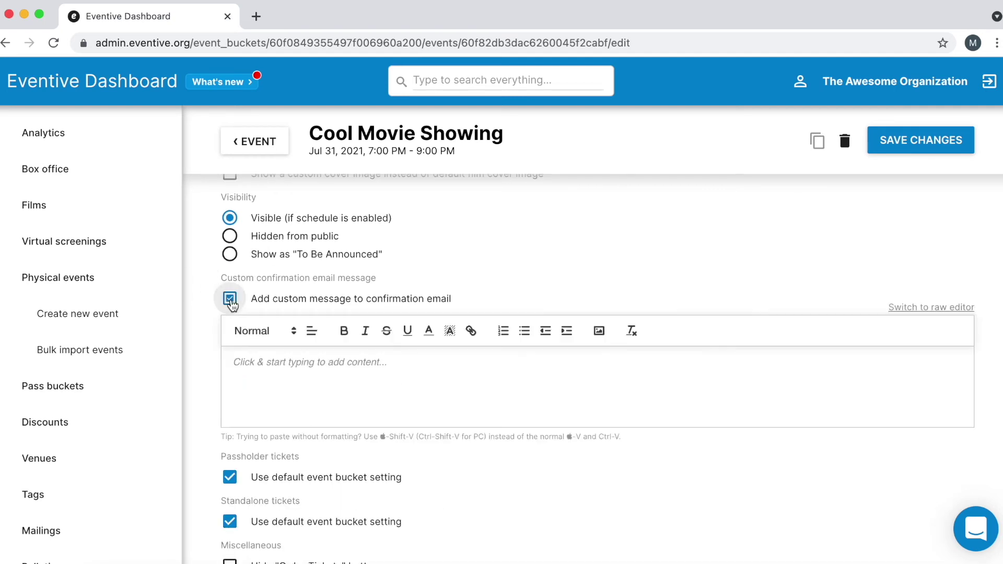
pyautogui.write('Cu')
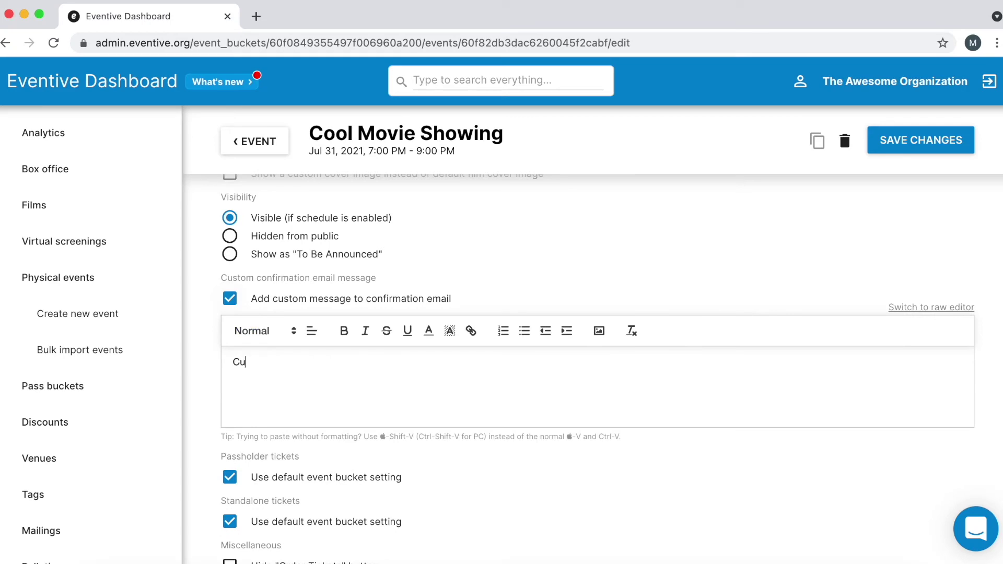
pyautogui.write('stom messages goes here!')
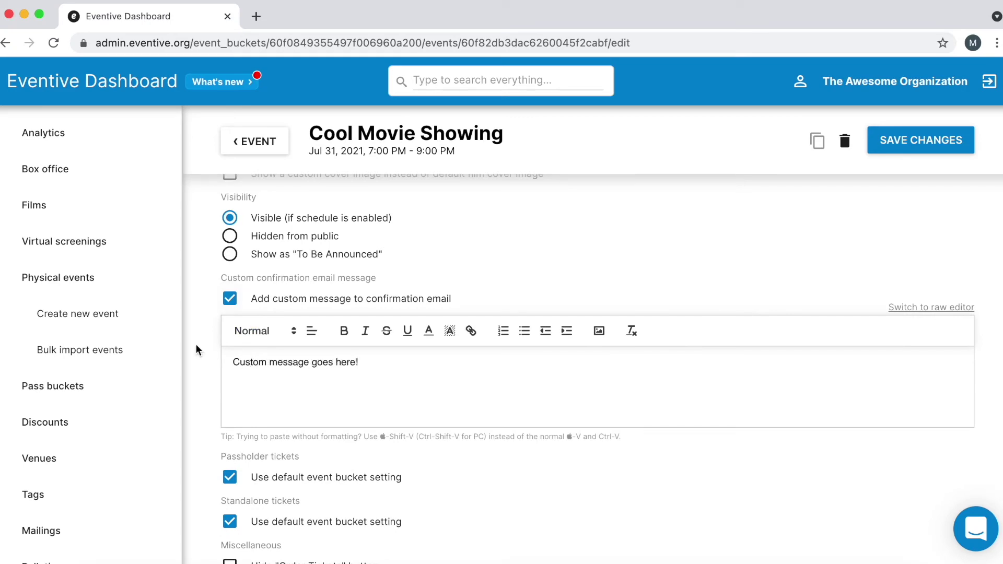
pyautogui.scroll(-5, 197, 350)
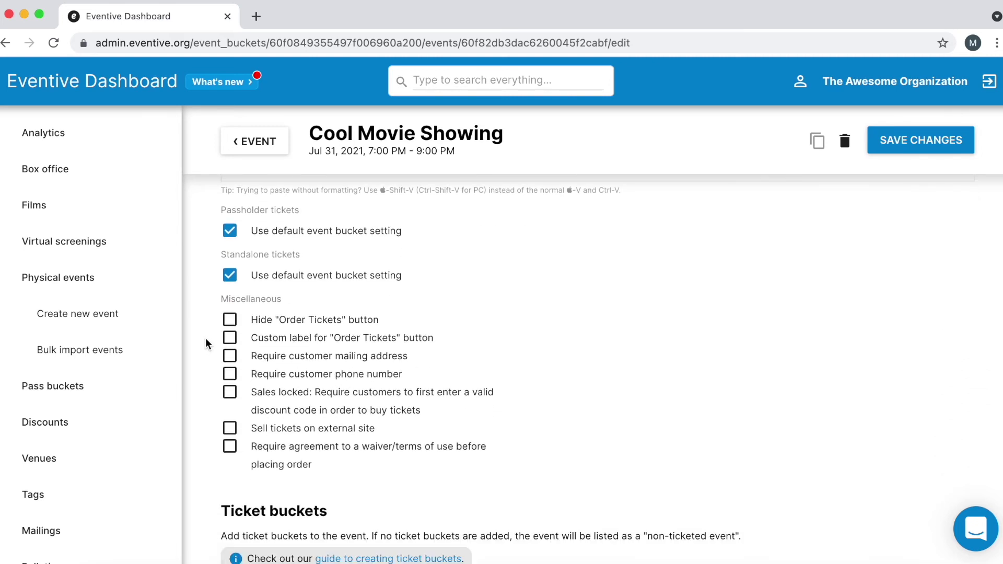
# Require a customer mailing address and phone number when ordering tickets
pyautogui.click(230, 358)
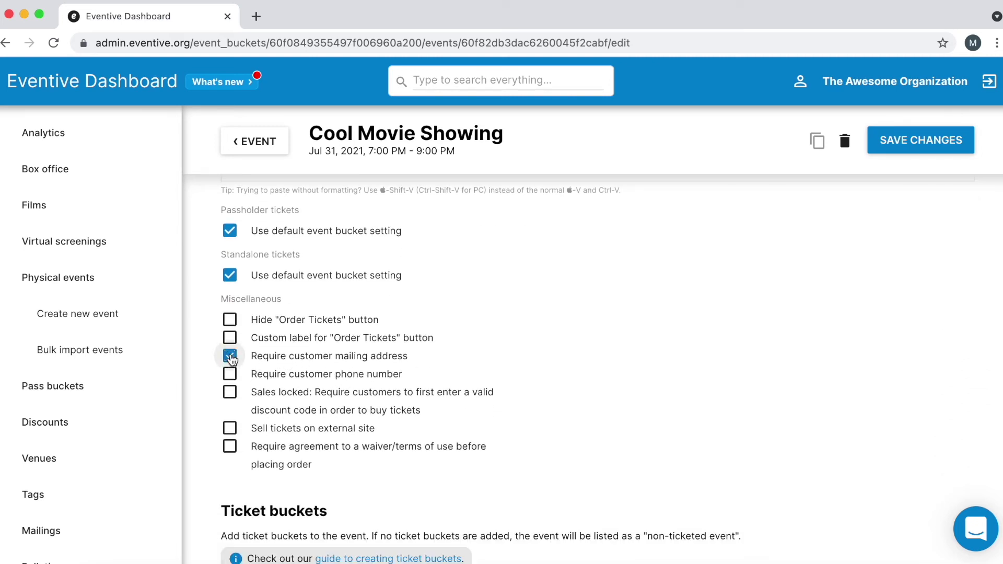
pyautogui.click(230, 376)
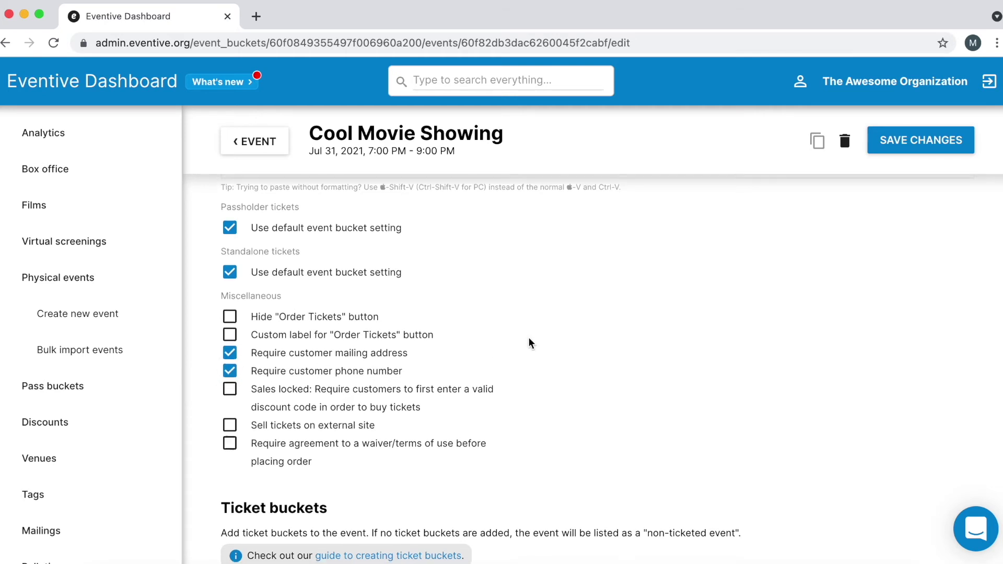
pyautogui.scroll(-3, 530, 342)
pyautogui.scroll(-3, 530, 342)
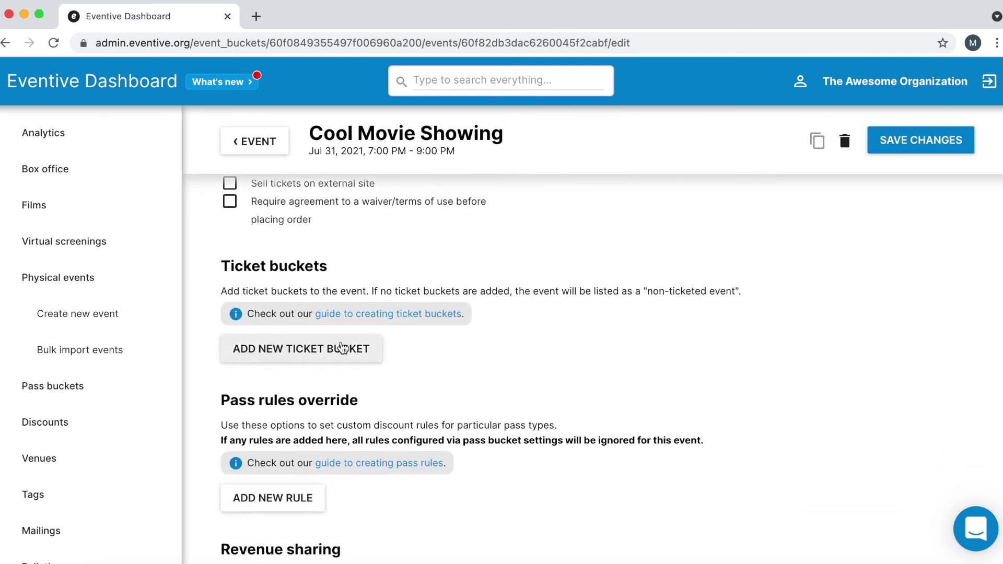
# Add a General Admission ticket bucket priced at $10.00 with quantity 250
pyautogui.click(350, 348)
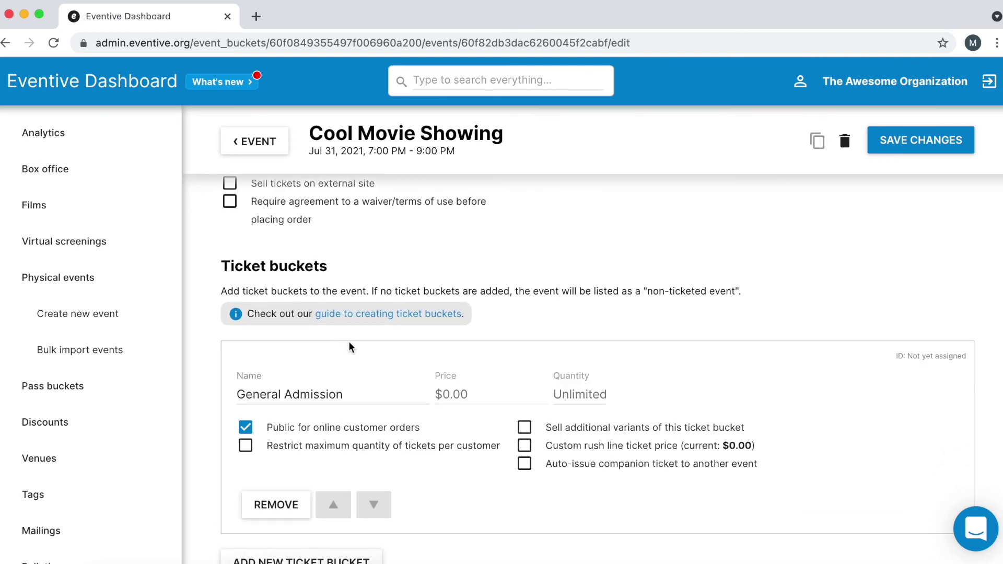
pyautogui.scroll(-2, 351, 348)
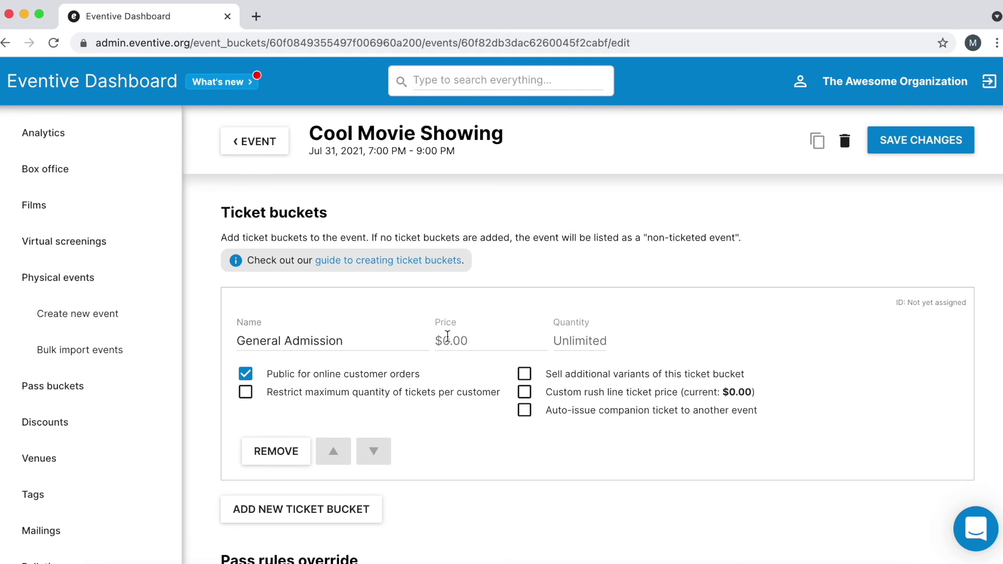
pyautogui.click(448, 338)
pyautogui.write('10')
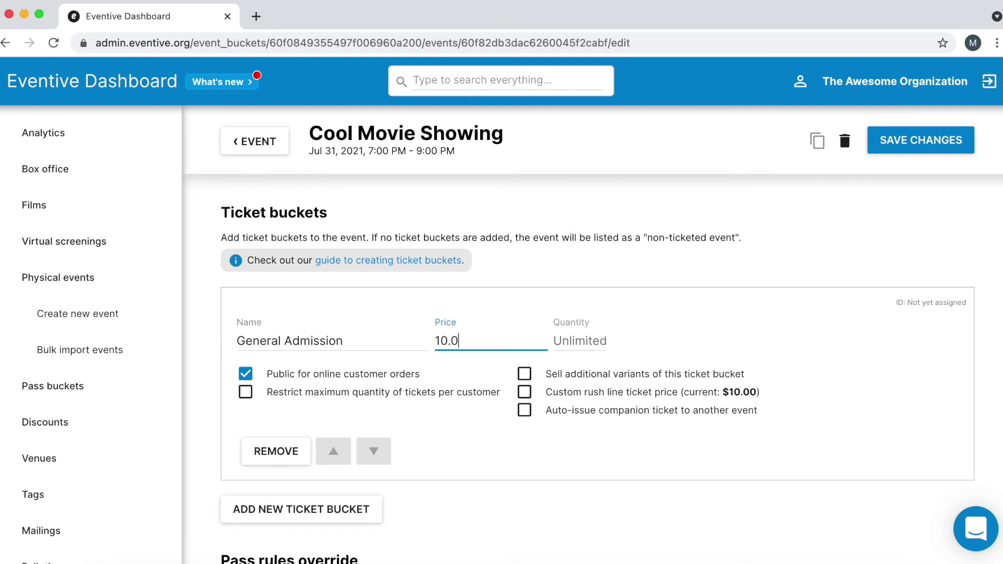
pyautogui.click(600, 336)
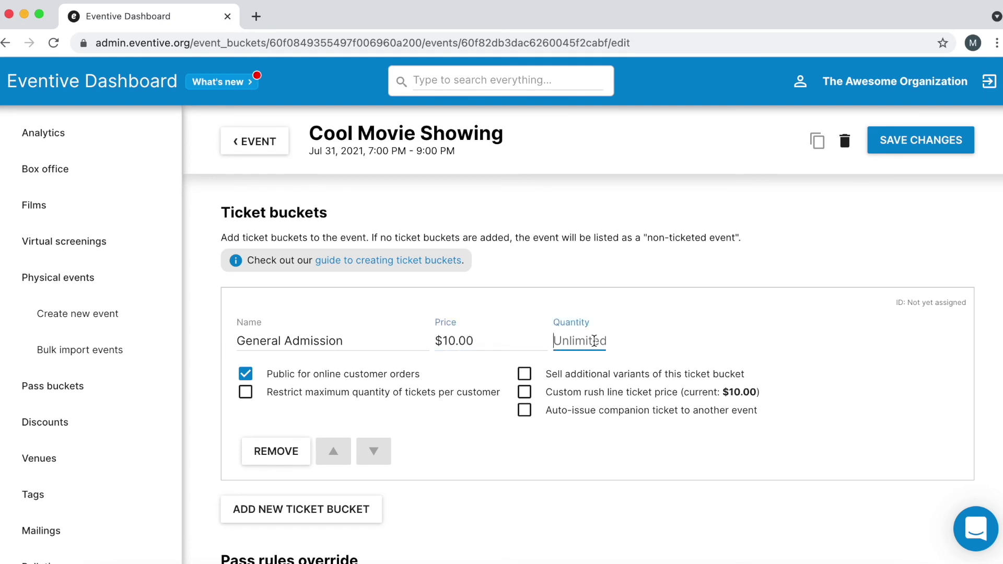
pyautogui.write('250')
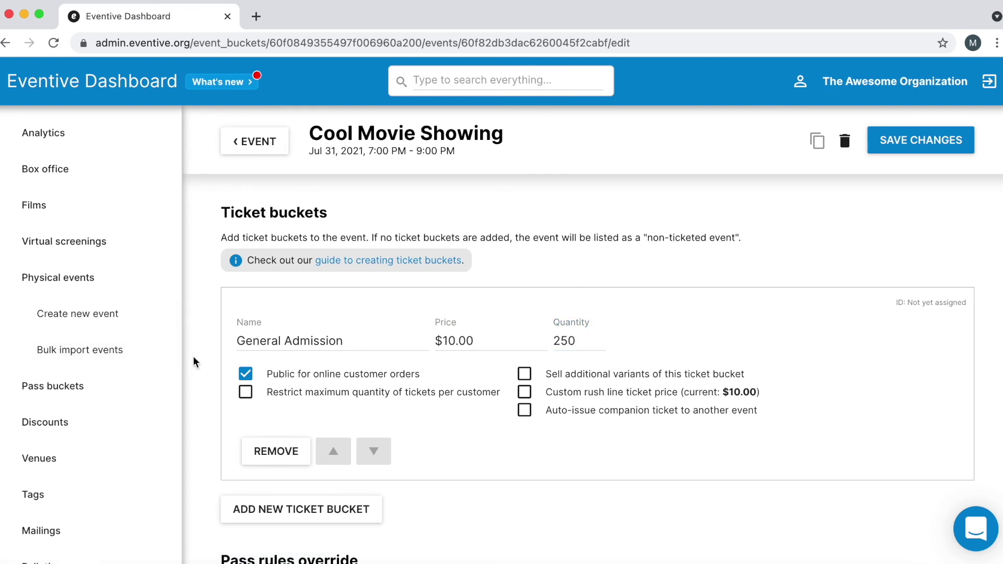
pyautogui.scroll(1, 193, 362)
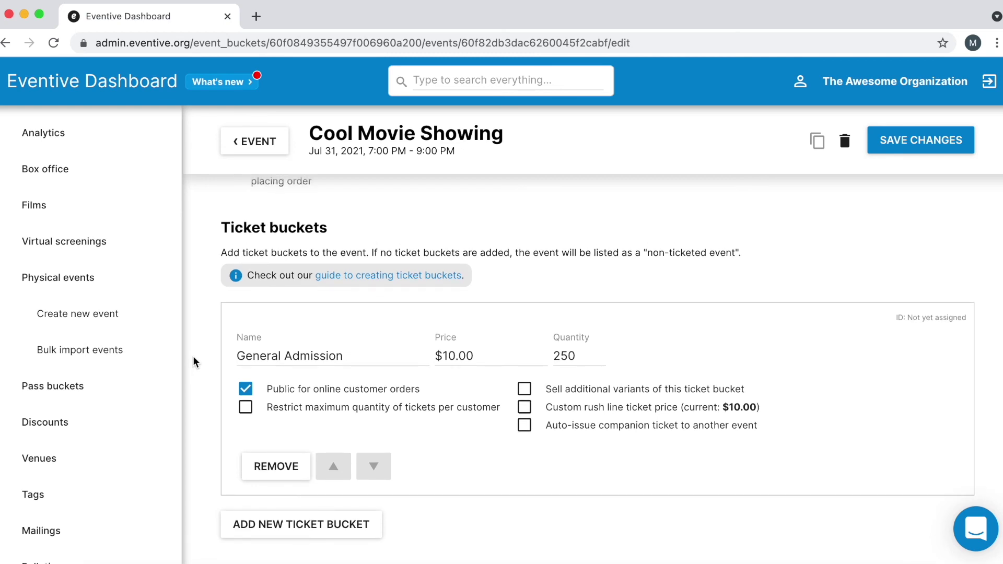
pyautogui.scroll(7, 193, 362)
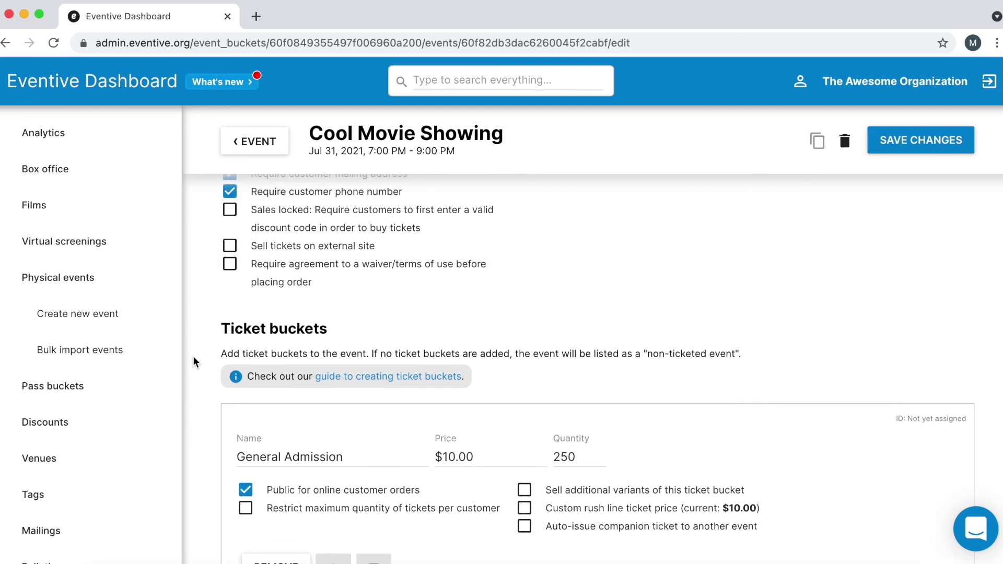
pyautogui.scroll(10, 194, 362)
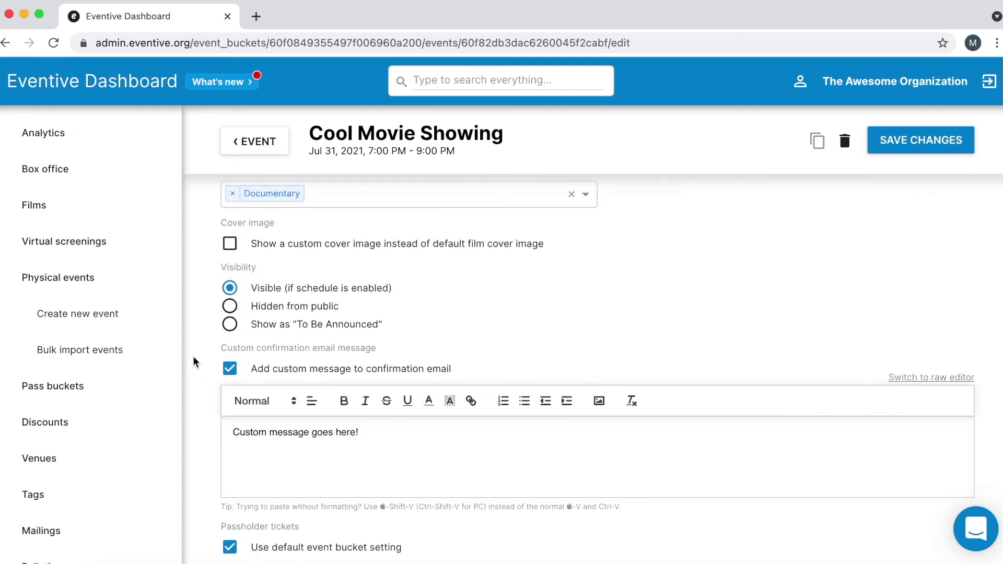
pyautogui.scroll(-3, 194, 362)
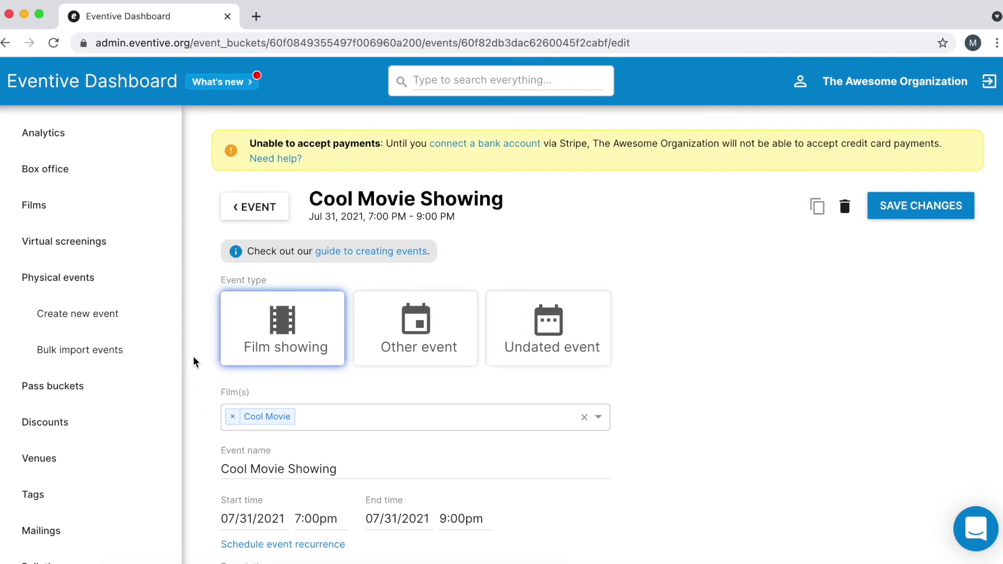